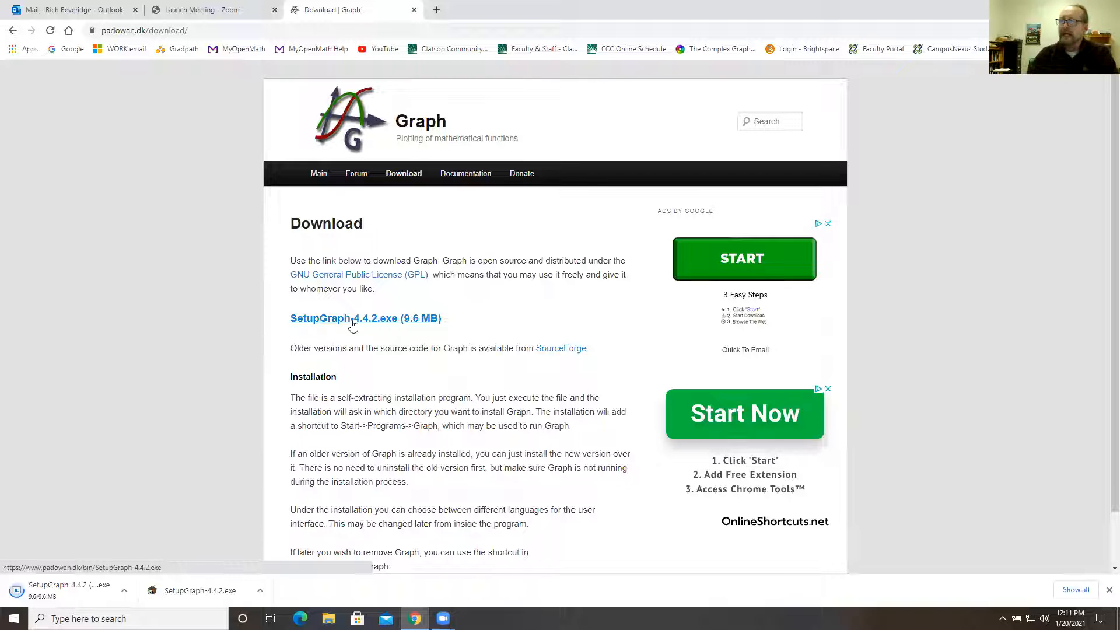
# Dismiss the browser's download bar, minimize the browser, and launch Graph from the desktop in a maximized window.
pyautogui.click(1108, 590)
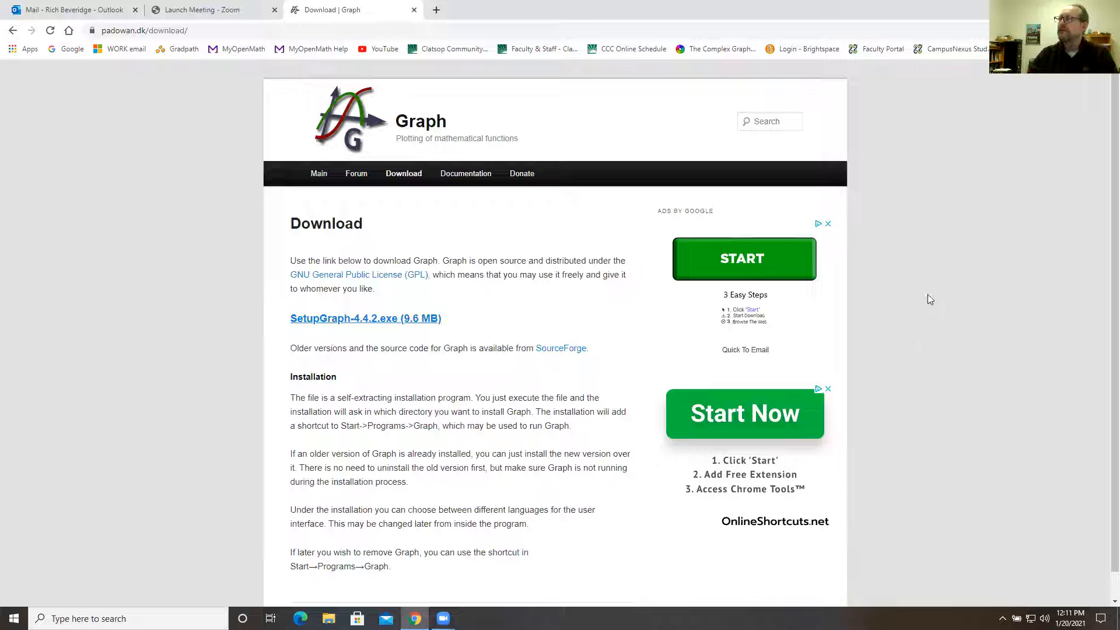
pyautogui.click(1053, 8)
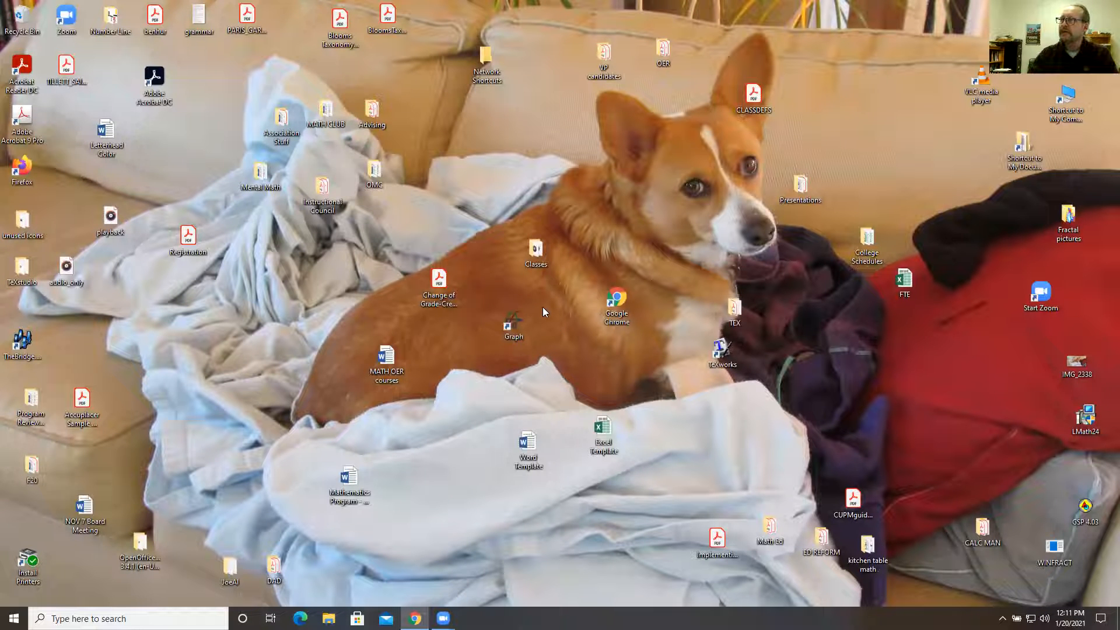
pyautogui.doubleClick(514, 328)
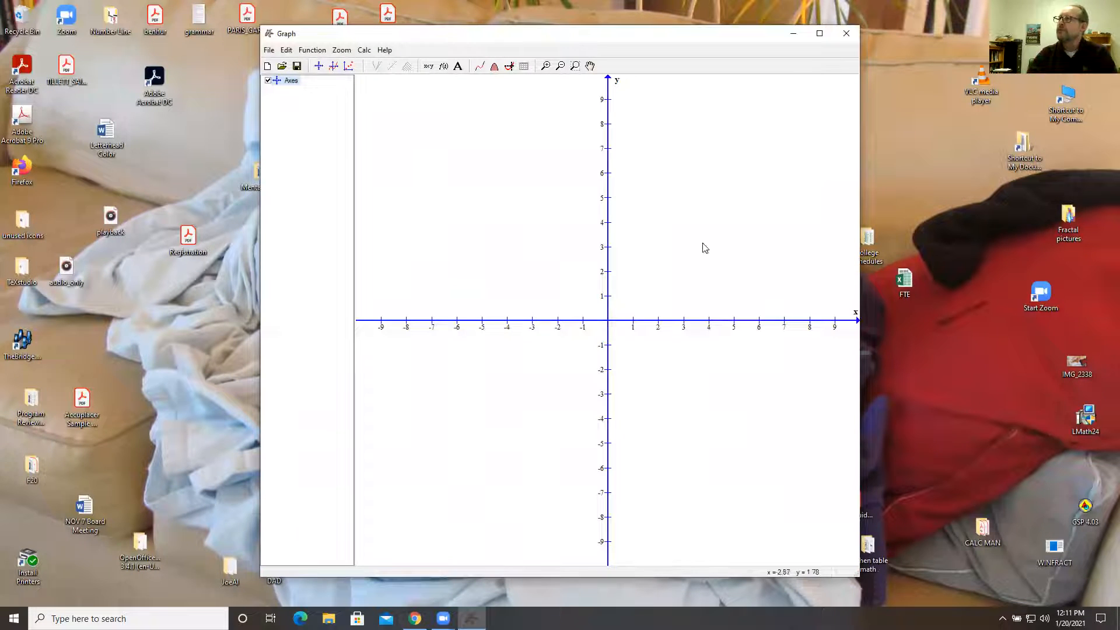
pyautogui.click(819, 33)
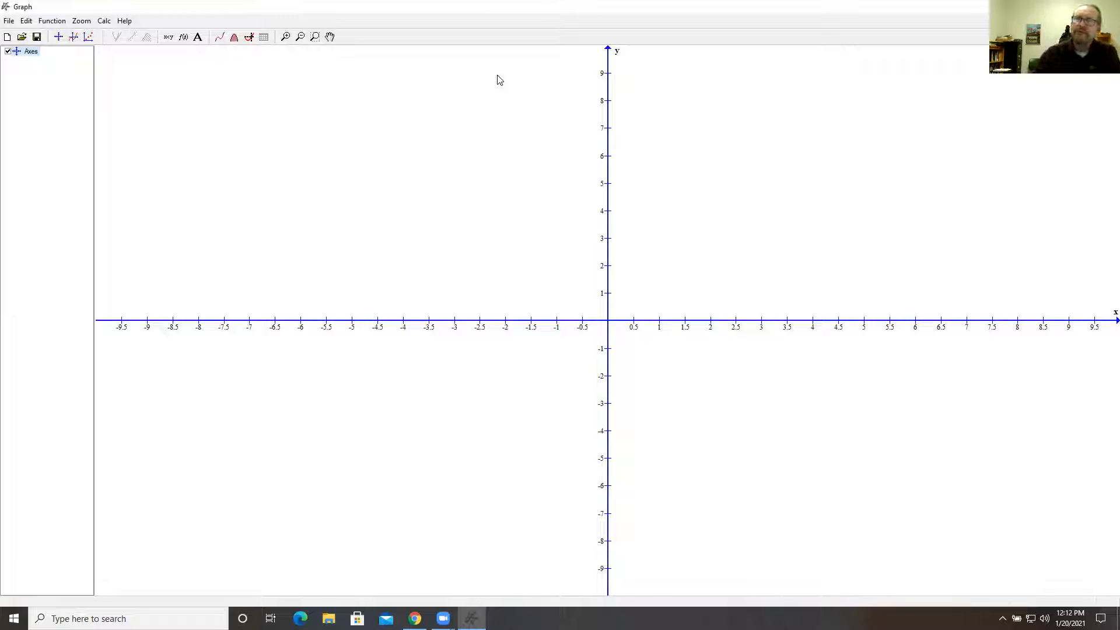
# Insert the standard function f(x)=3x+1 with the default line properties.
pyautogui.click(58, 23)
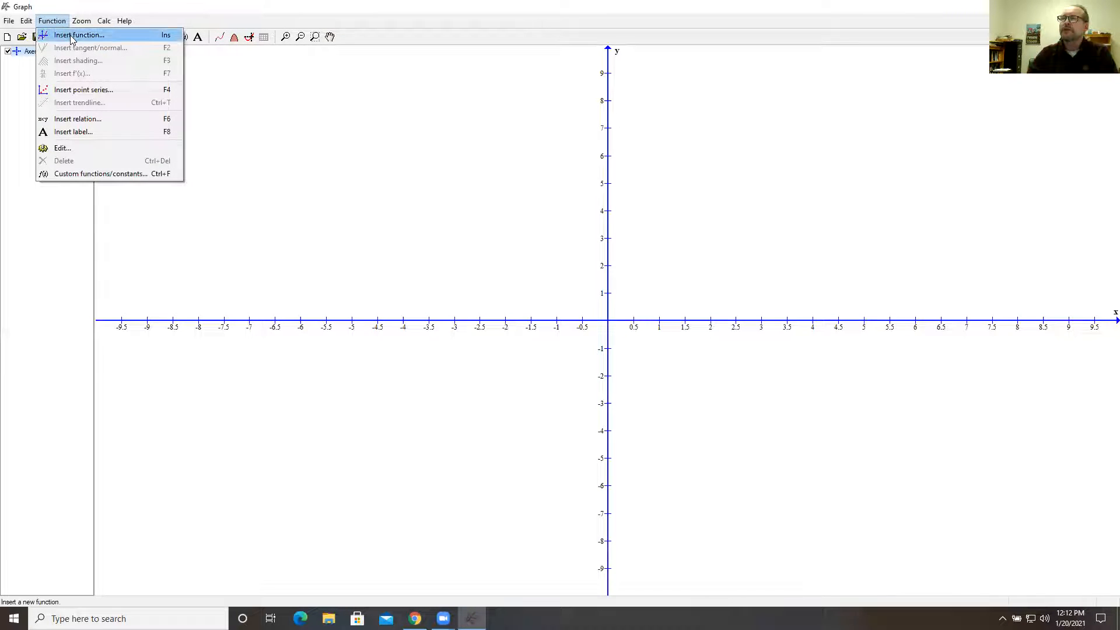
pyautogui.click(74, 36)
pyautogui.click(532, 229)
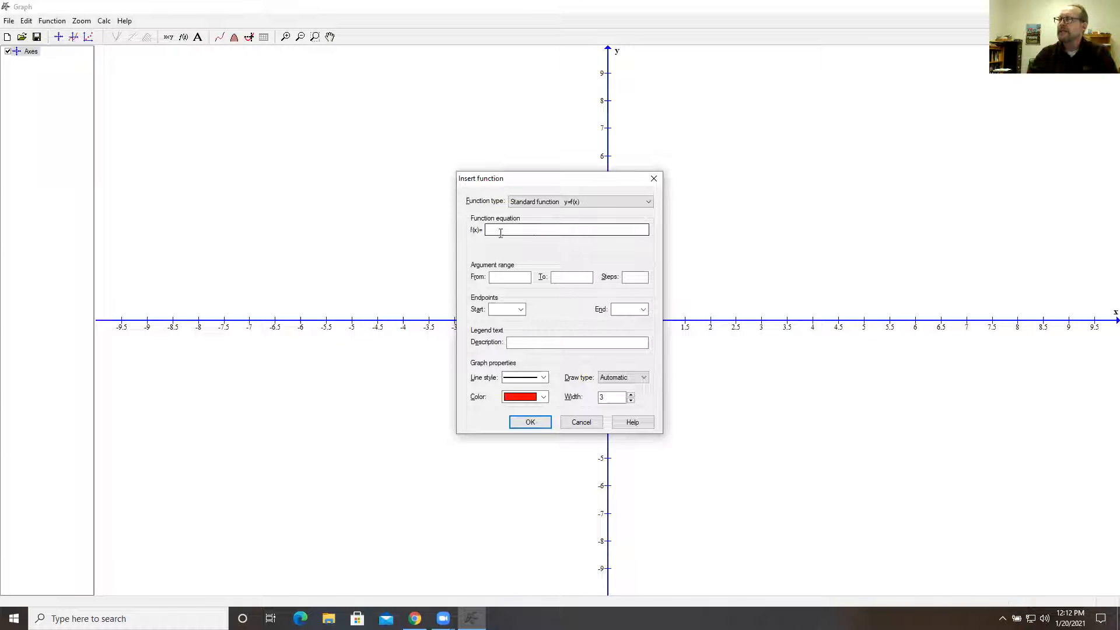
pyautogui.click(515, 230)
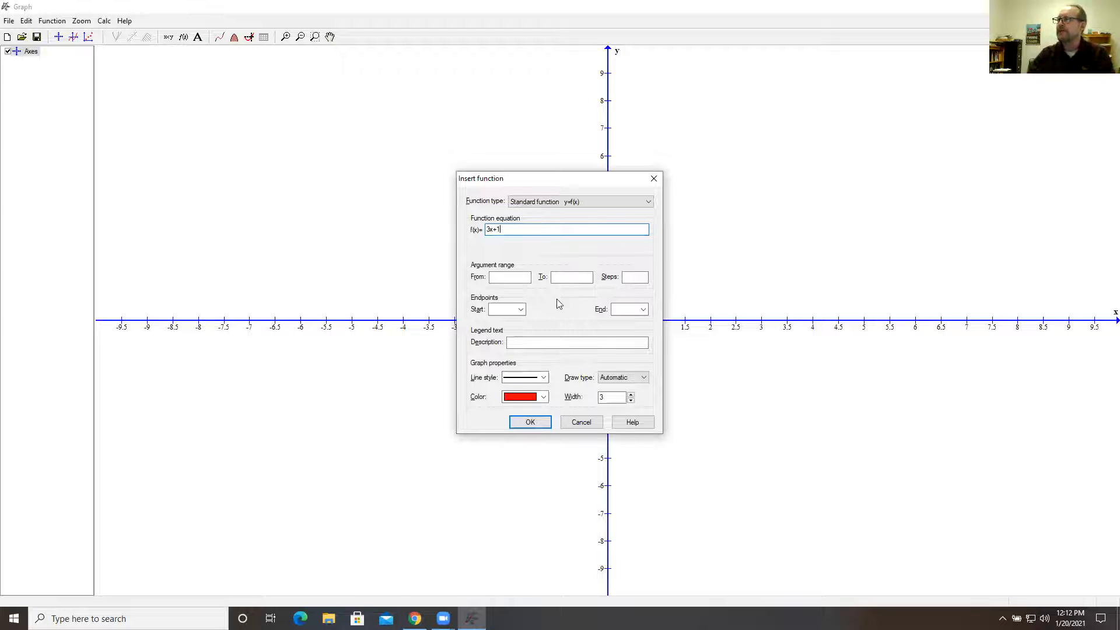
pyautogui.click(531, 423)
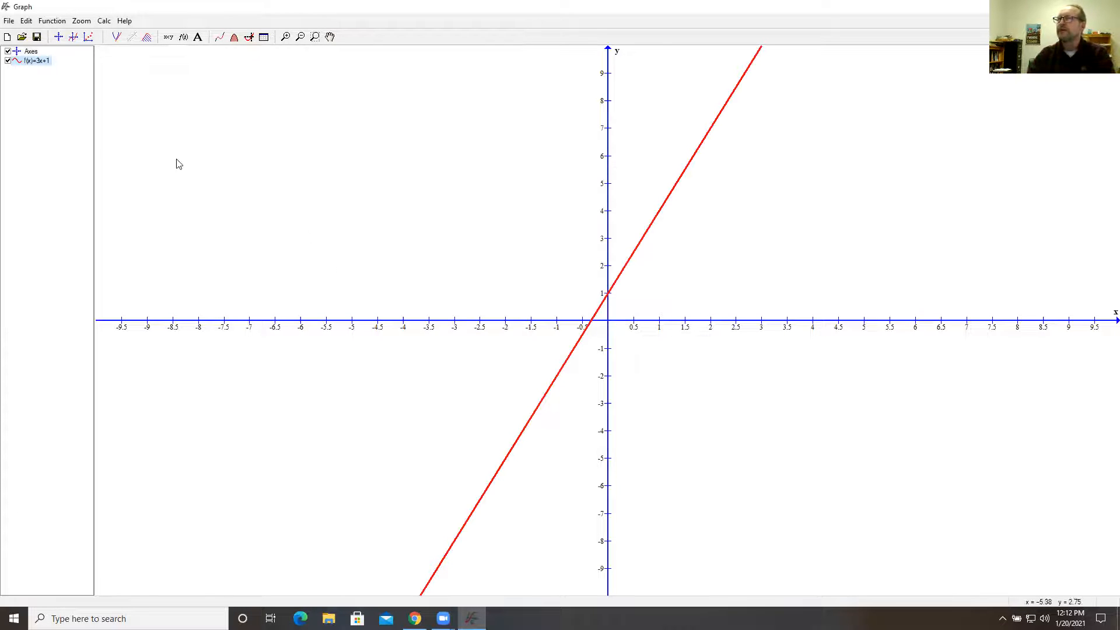
# Try a line width of 1 for the 3x+1 function and restore the thicker line.
pyautogui.doubleClick(36, 62)
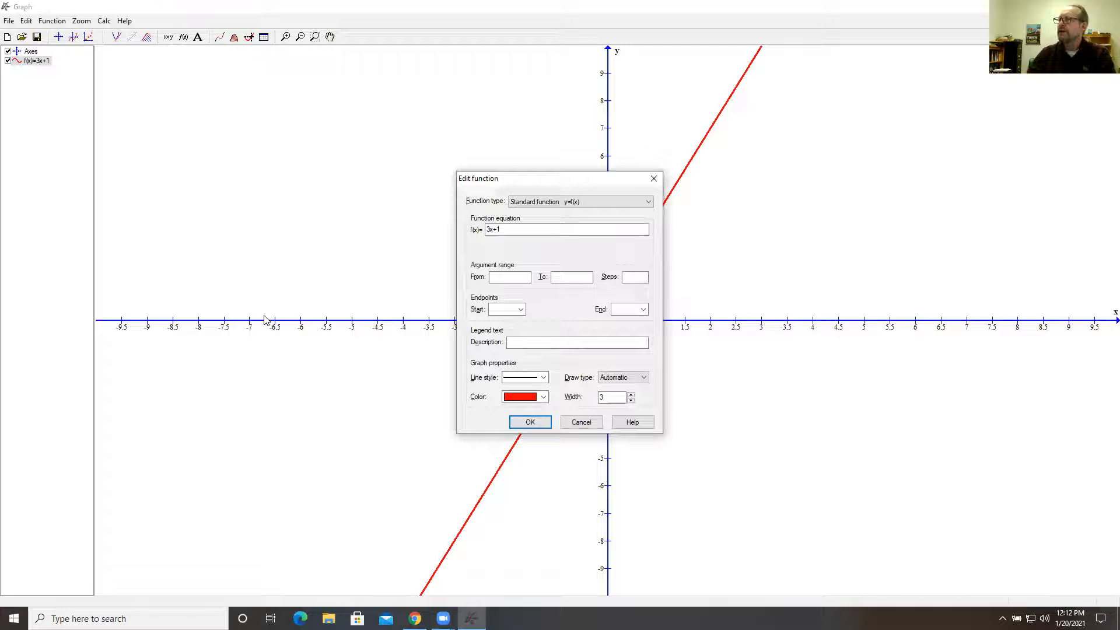
pyautogui.moveTo(521, 178); pyautogui.dragTo(327, 130)
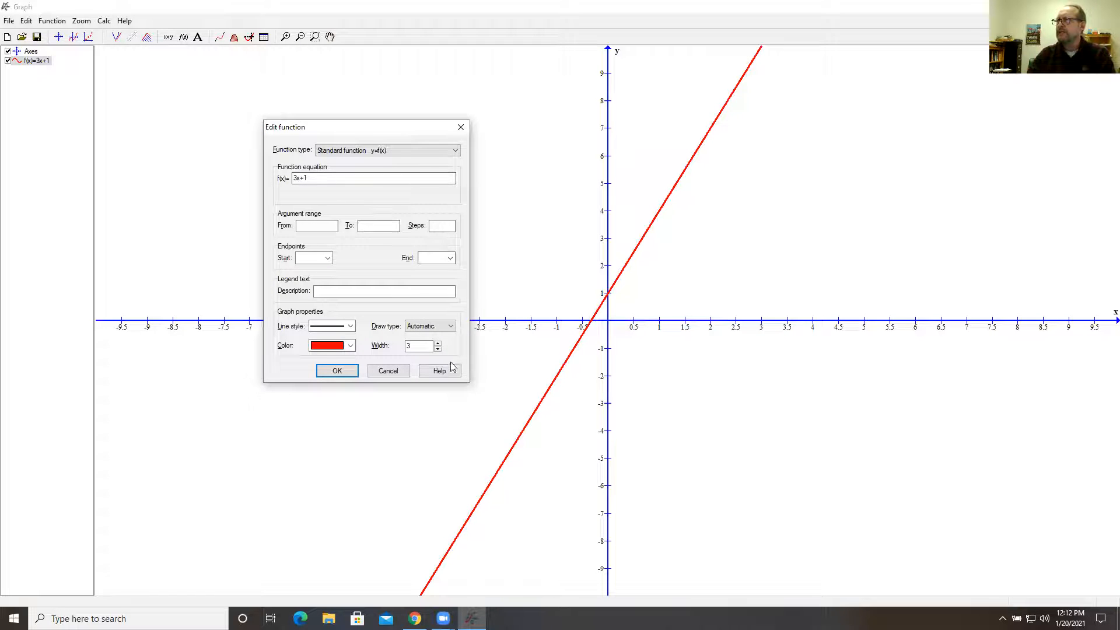
pyautogui.click(337, 370)
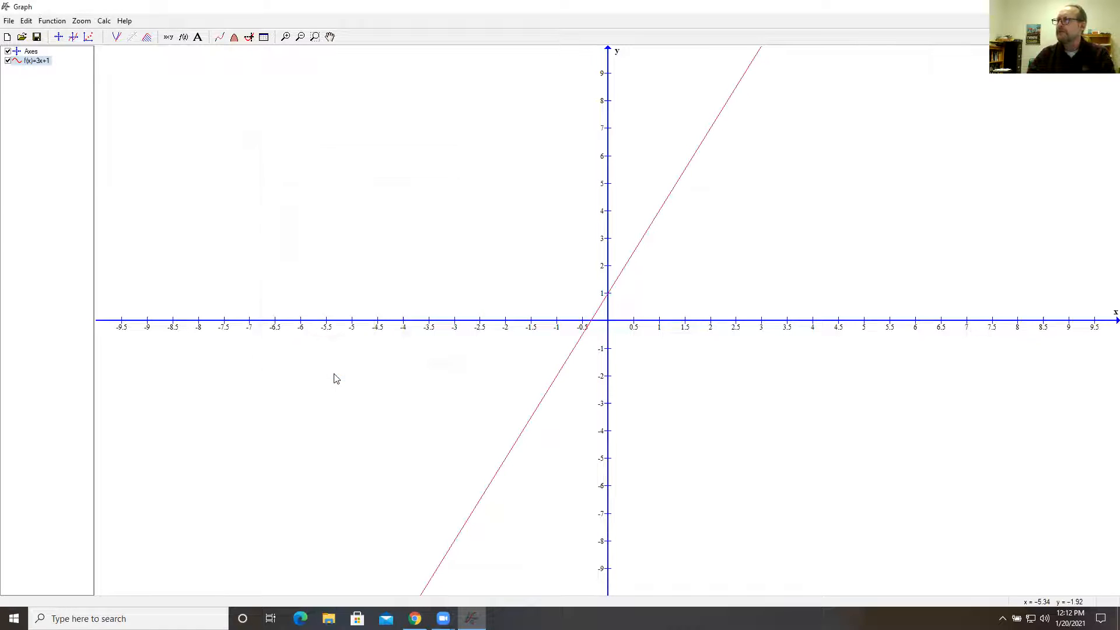
pyautogui.doubleClick(43, 61)
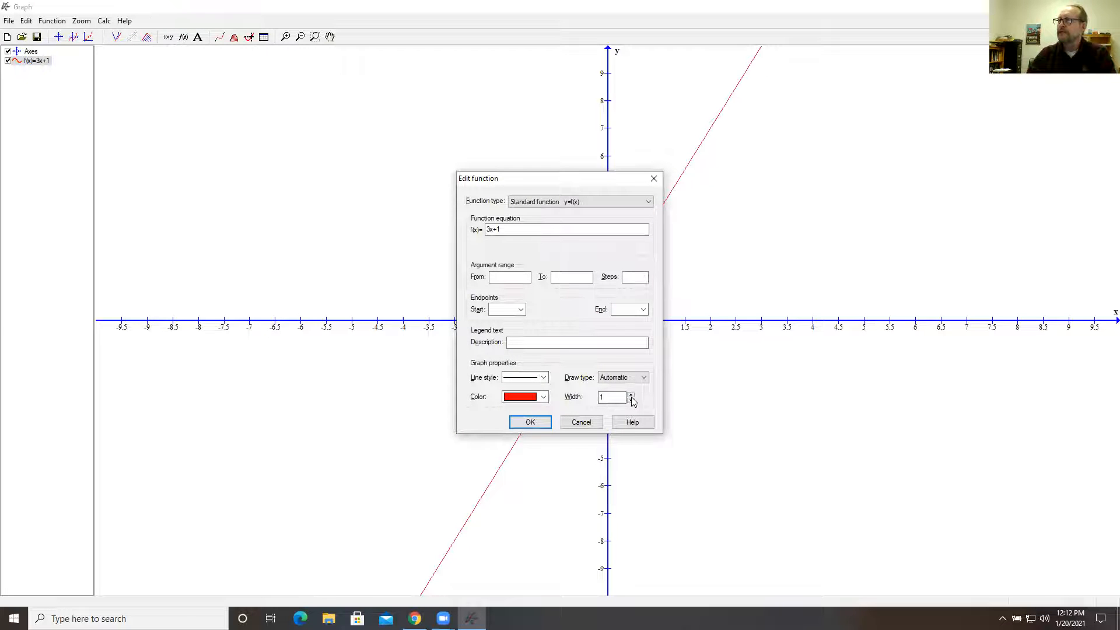
pyautogui.click(530, 422)
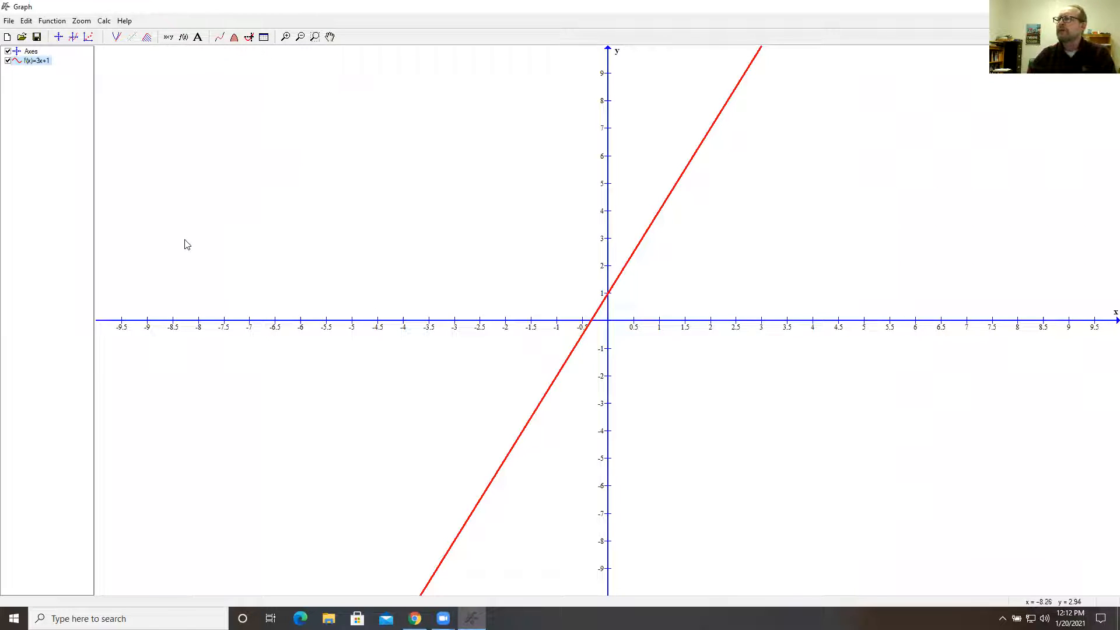
pyautogui.click(26, 20)
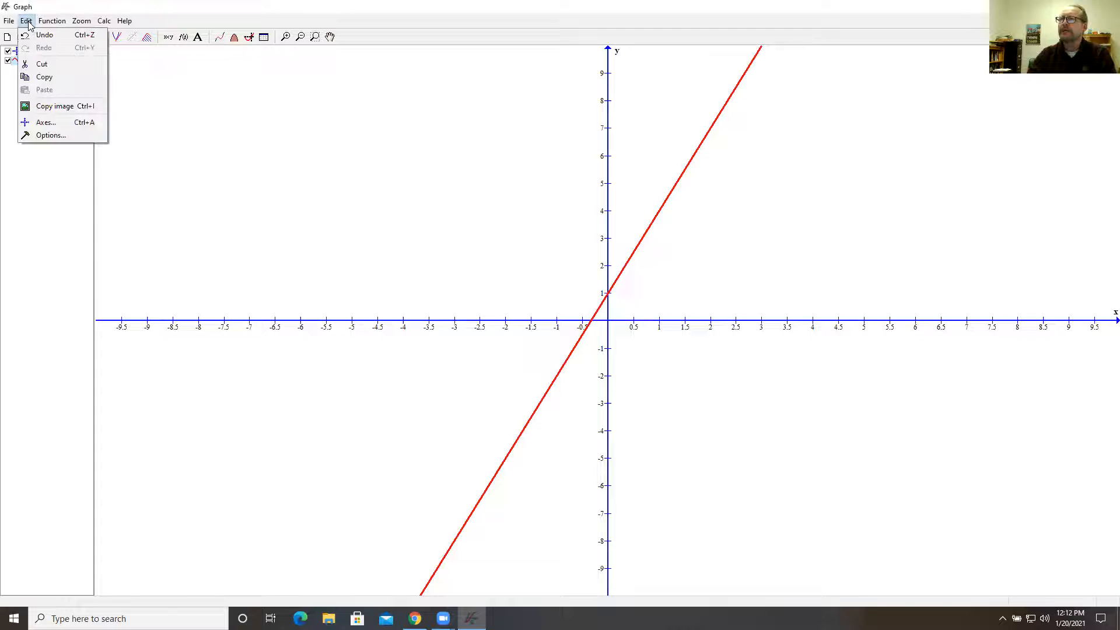
pyautogui.click(60, 127)
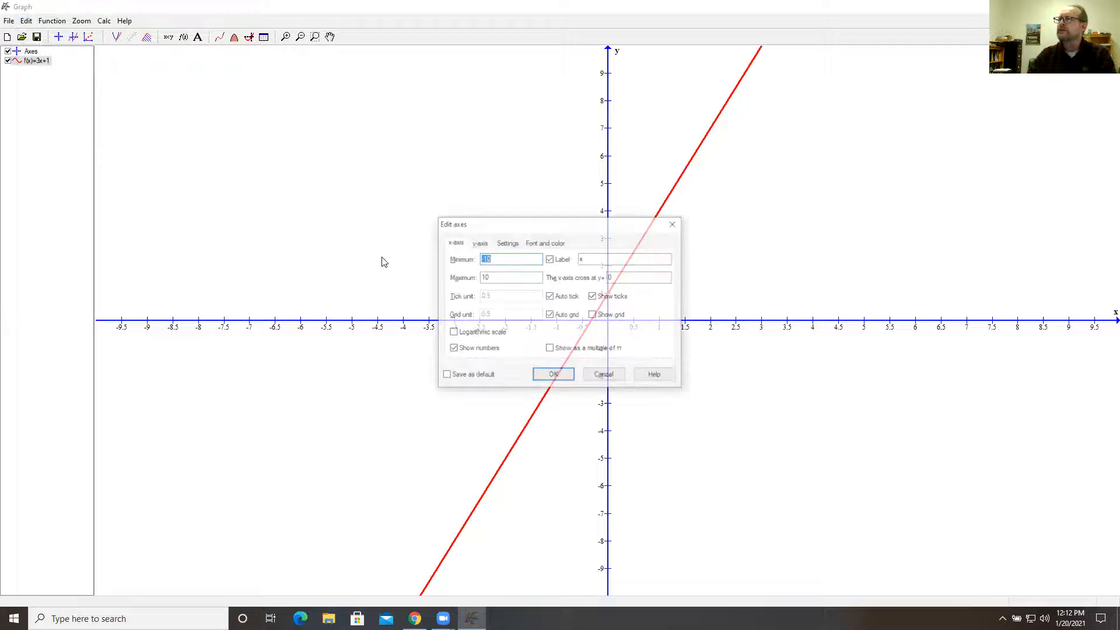
pyautogui.click(680, 224)
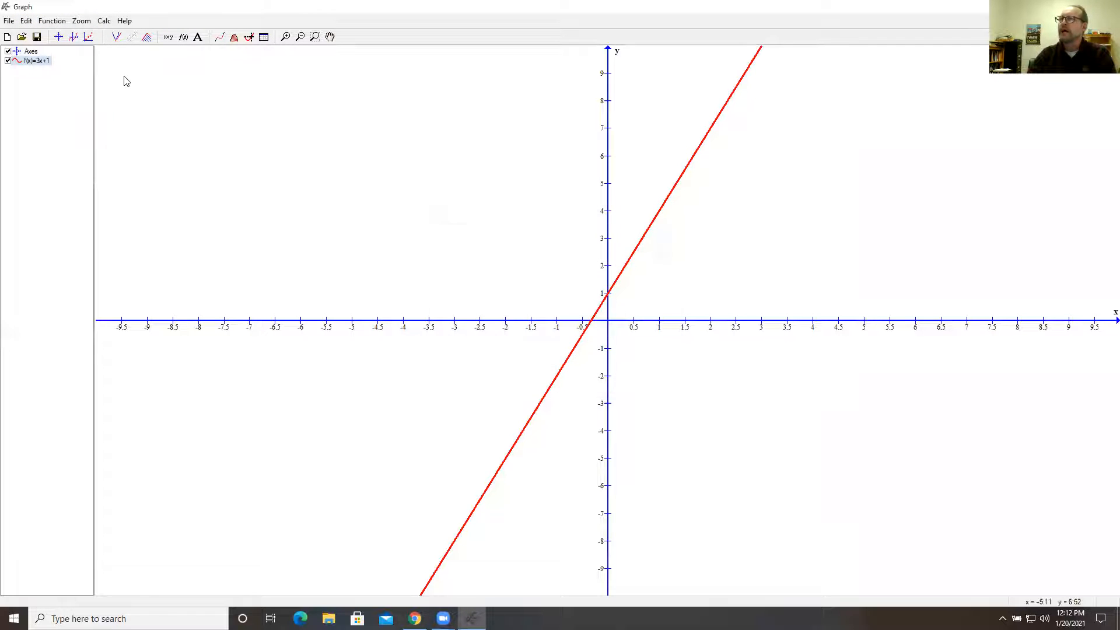
# Set the x-axis range to a minimum of -15 and a maximum of 15.
pyautogui.doubleClick(32, 51)
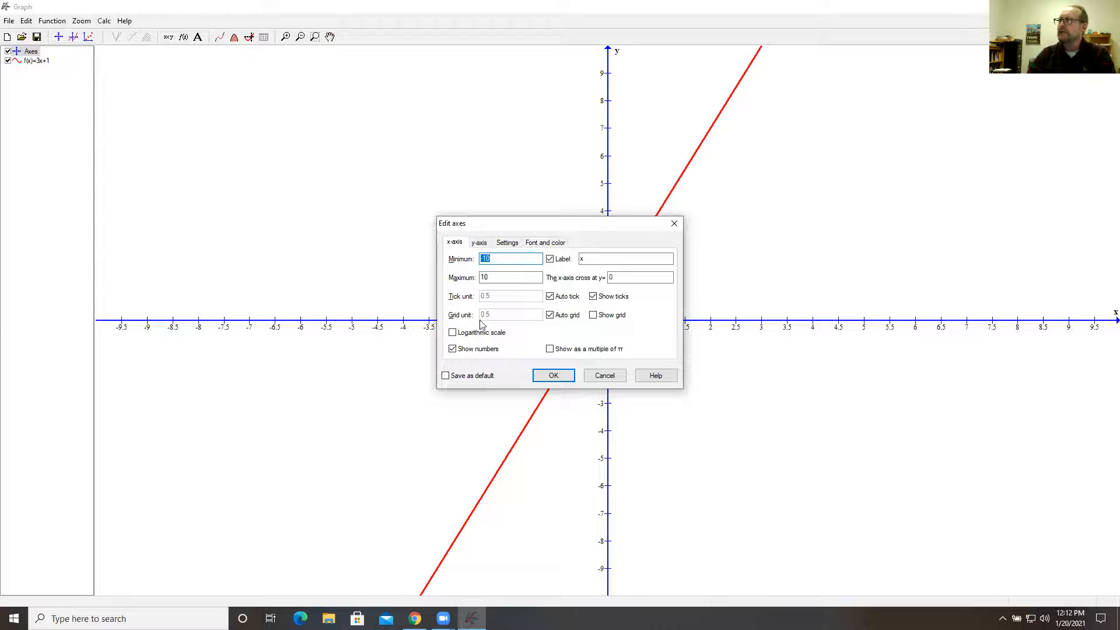
pyautogui.write('-')
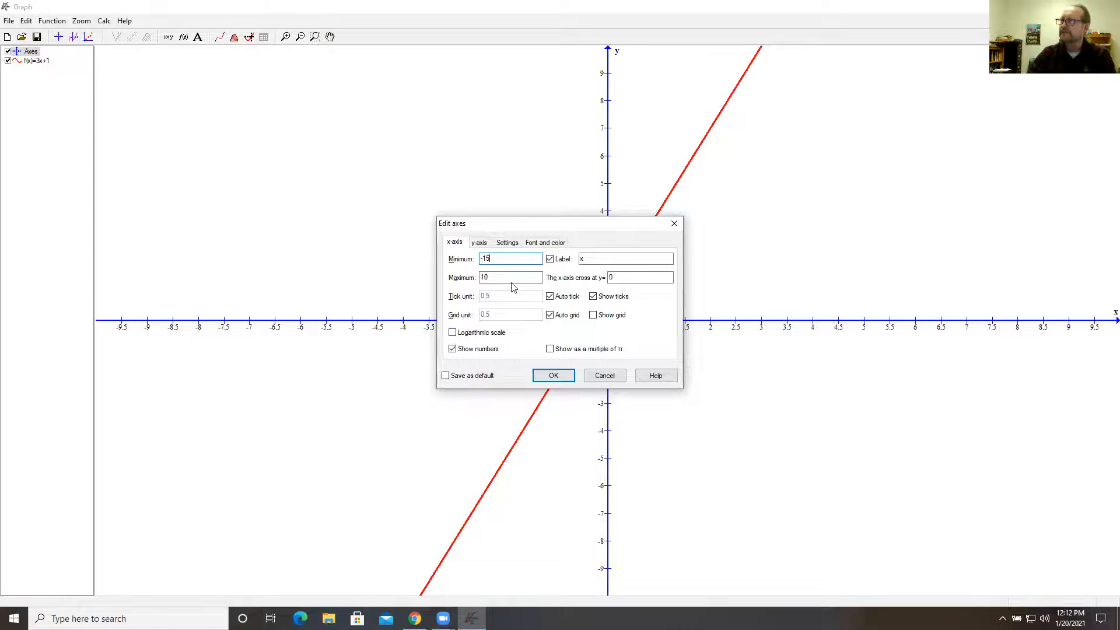
pyautogui.press('Tab')
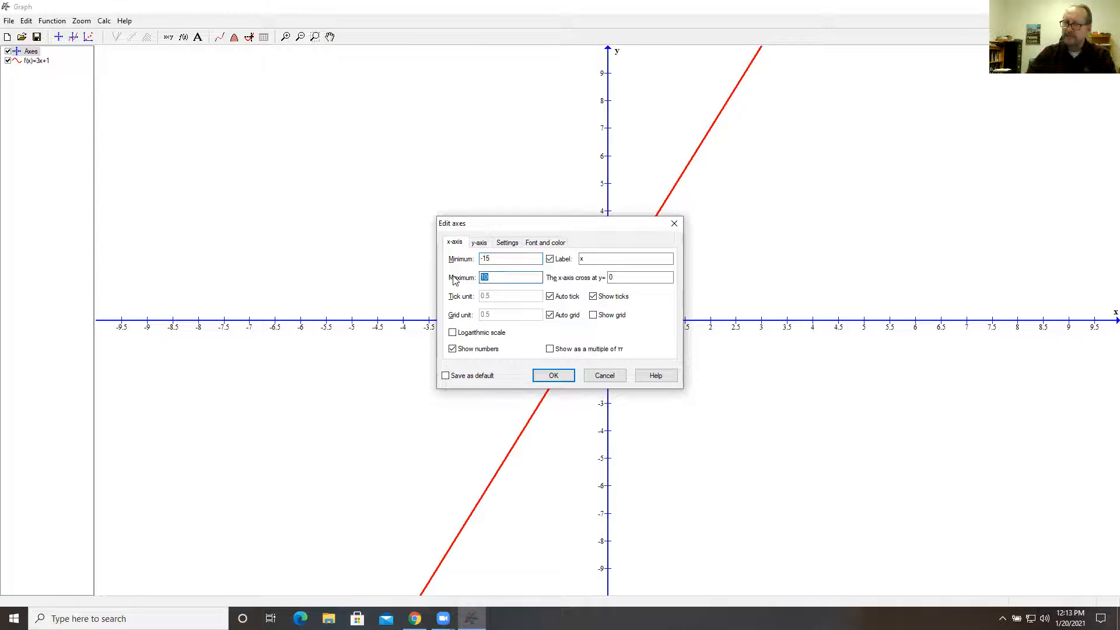
pyautogui.click(554, 375)
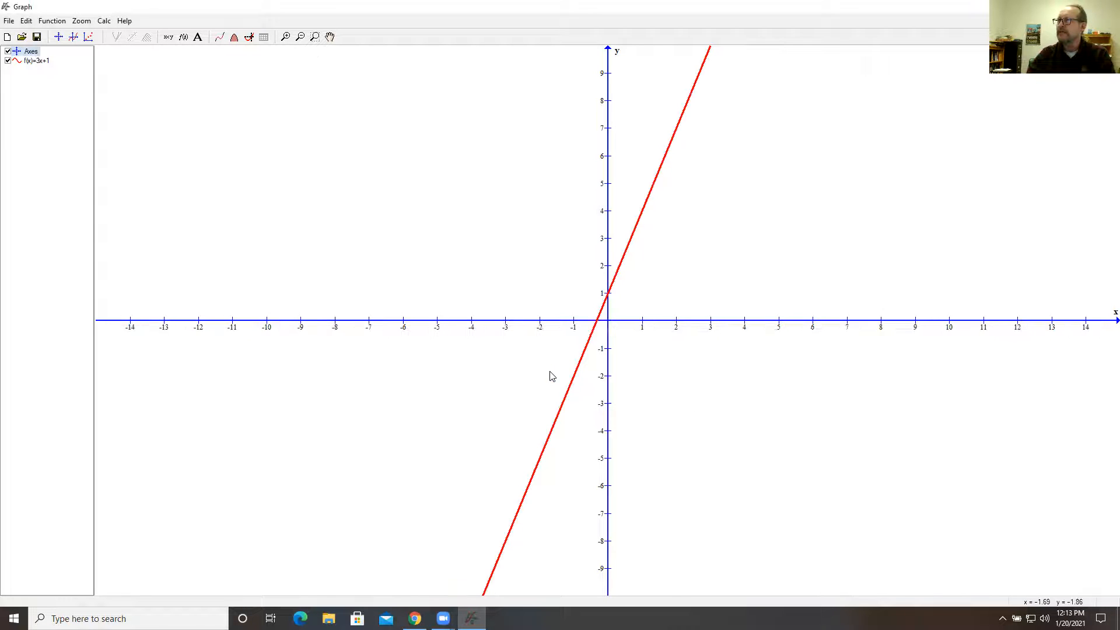
# Turn off automatic ticks for the x-axis and set its tick unit to 3.
pyautogui.doubleClick(29, 51)
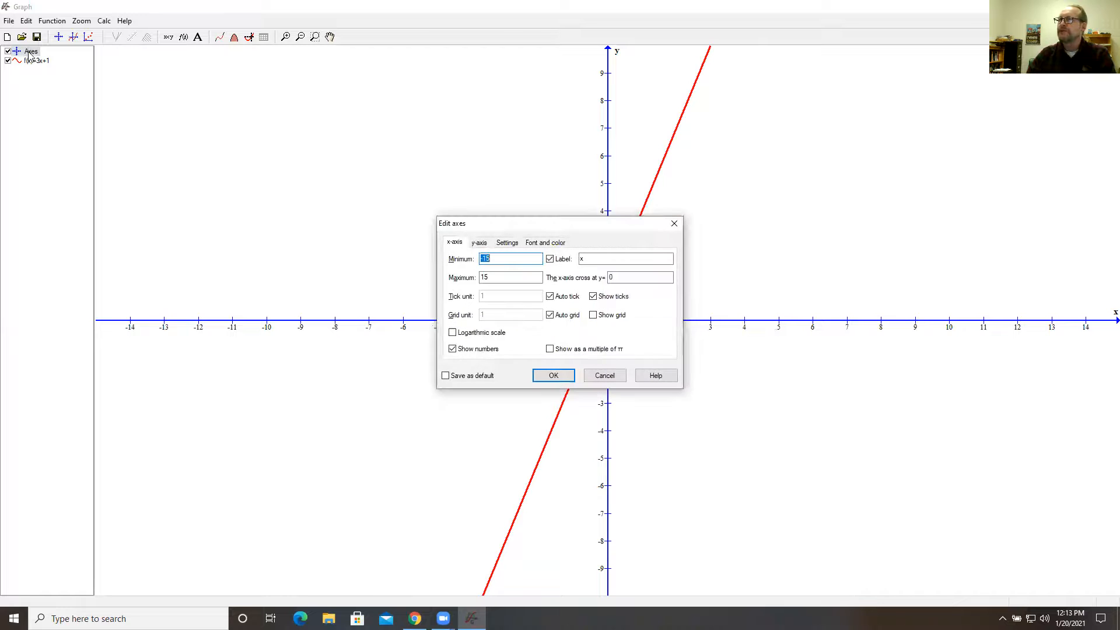
pyautogui.click(550, 297)
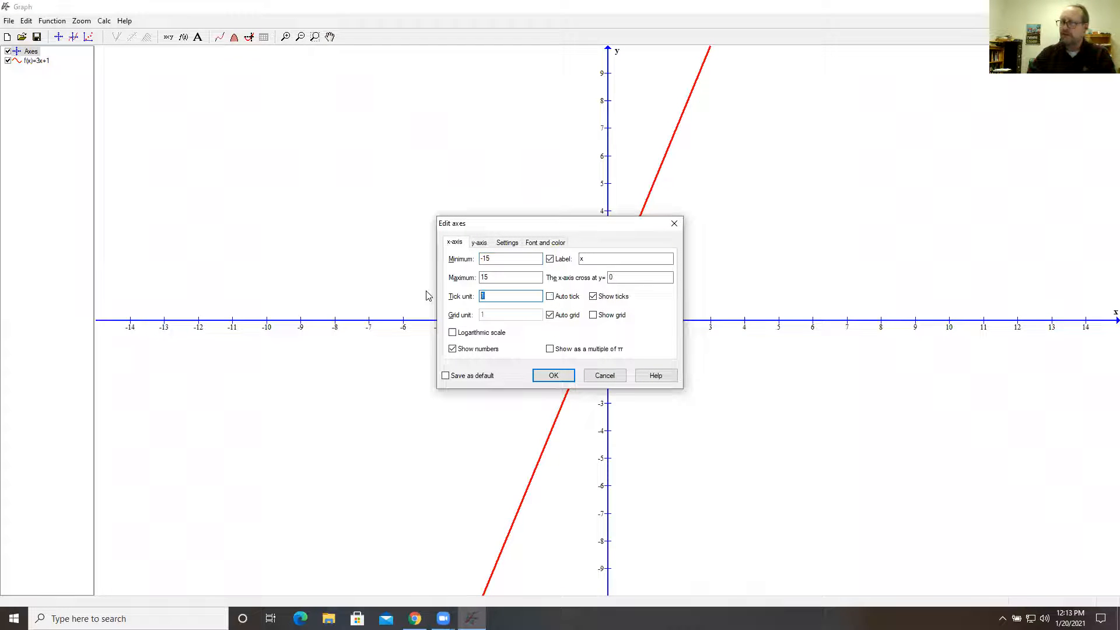
pyautogui.click(553, 375)
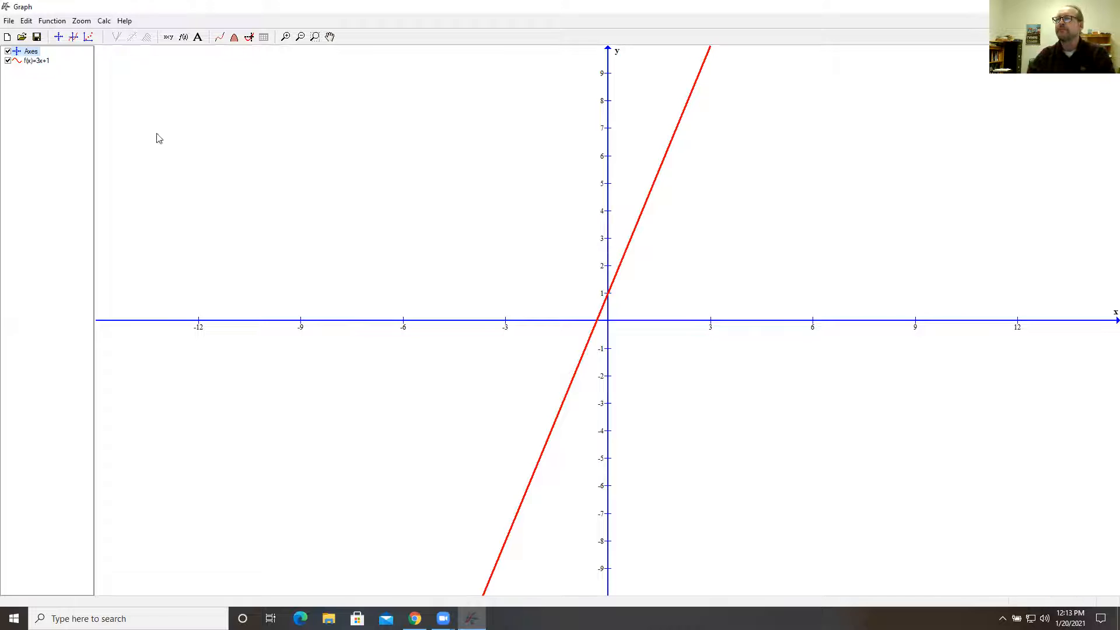
# Set the font size of the numbers on the axes to 18.
pyautogui.doubleClick(31, 53)
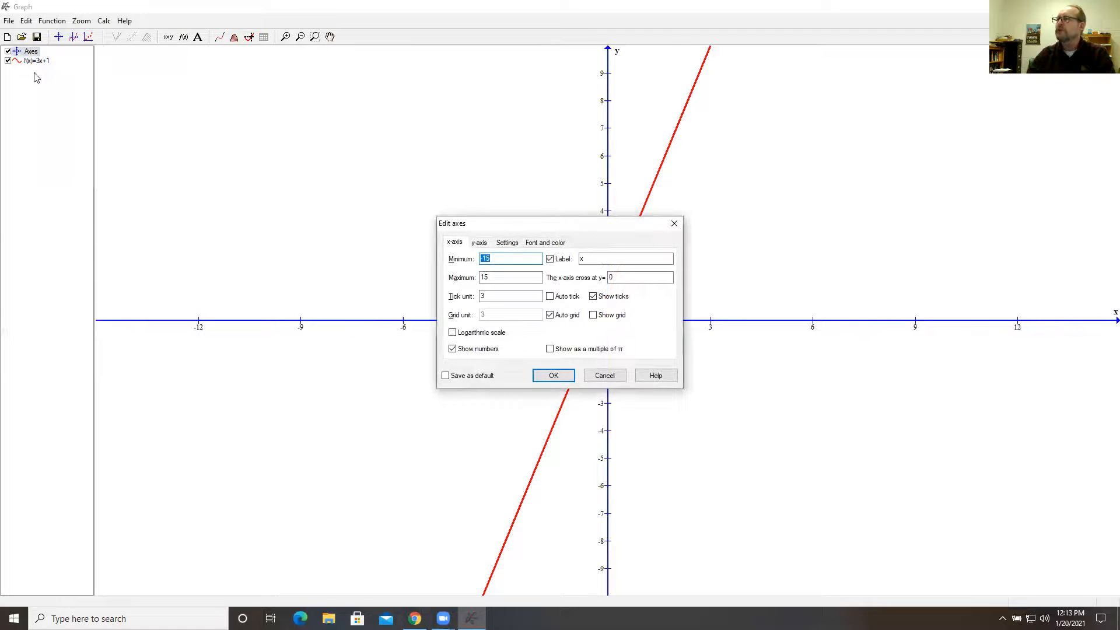
pyautogui.click(545, 245)
pyautogui.click(655, 288)
pyautogui.click(611, 234)
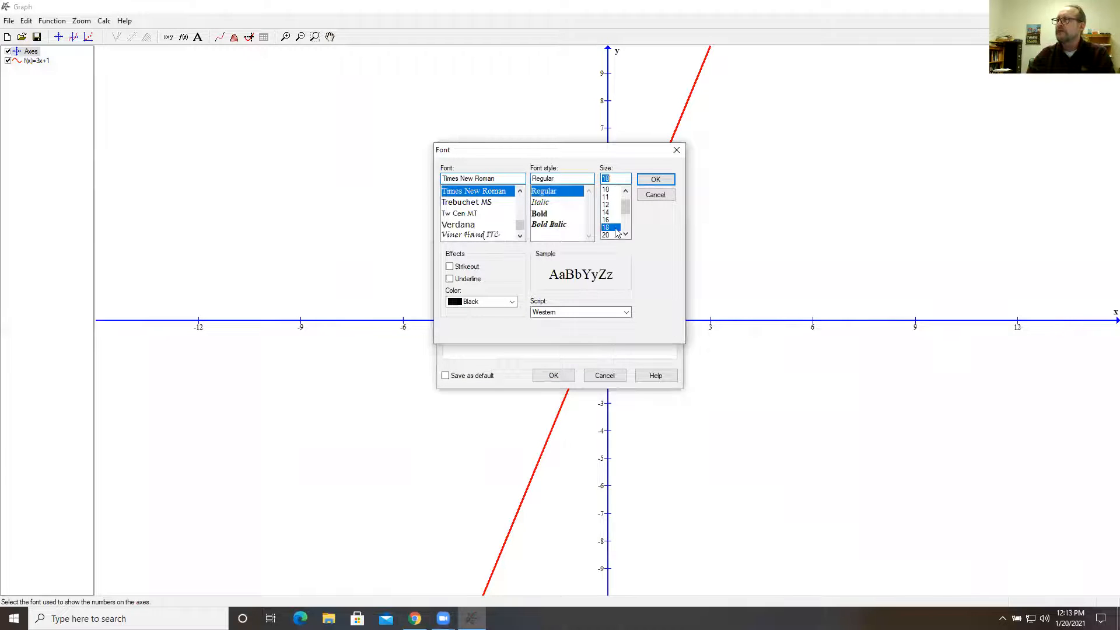
pyautogui.click(654, 180)
pyautogui.click(553, 376)
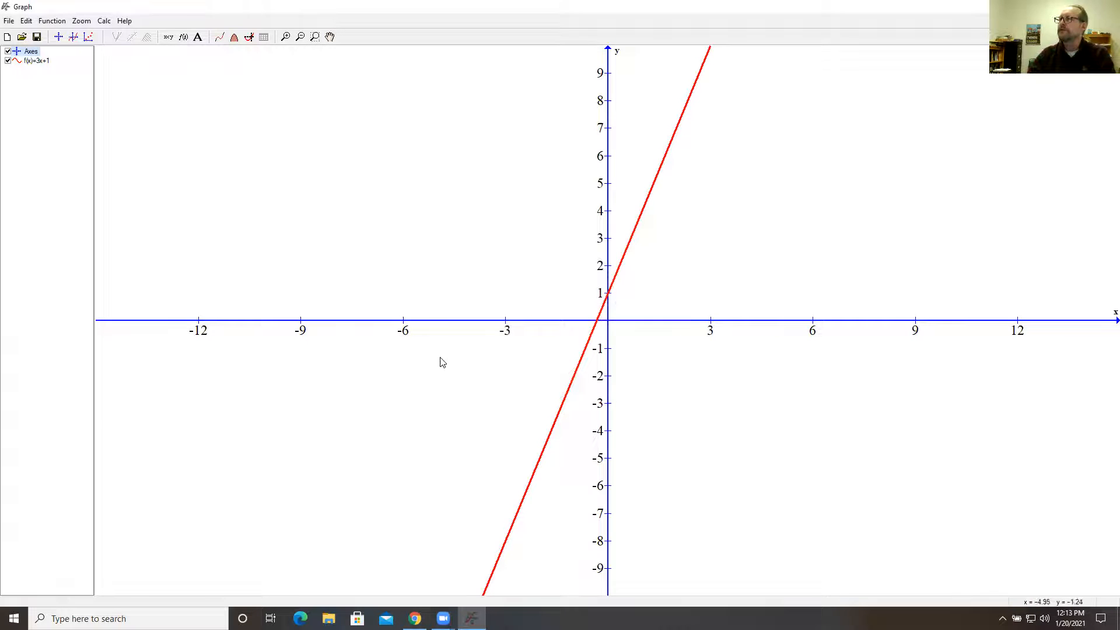
# Set the x-axis tick unit to 1.
pyautogui.doubleClick(29, 51)
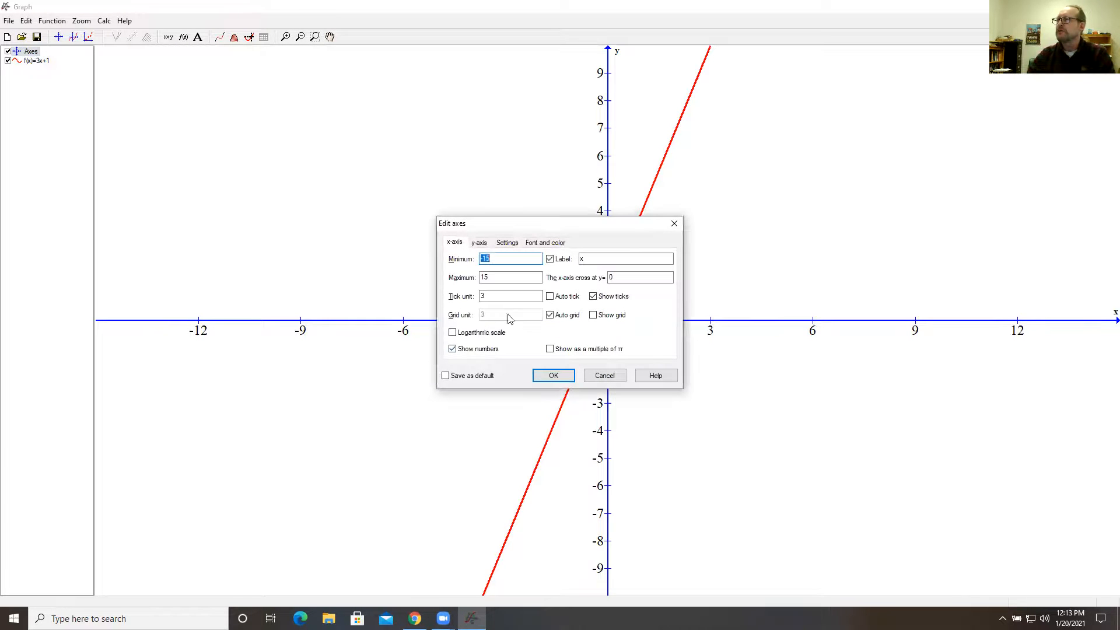
pyautogui.moveTo(514, 297); pyautogui.dragTo(433, 298)
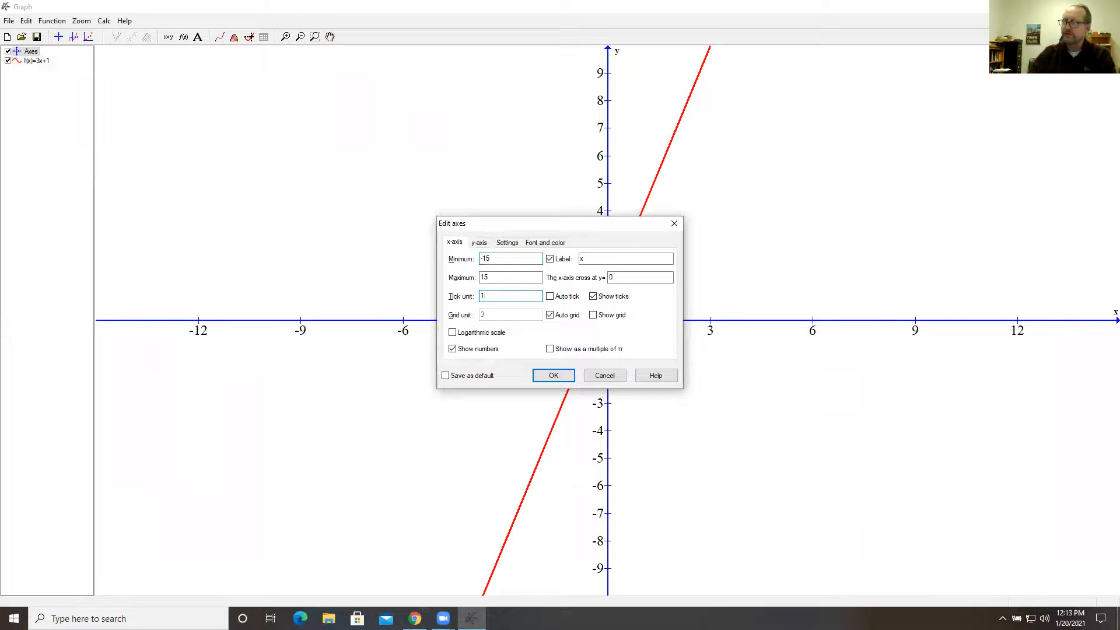
pyautogui.click(554, 373)
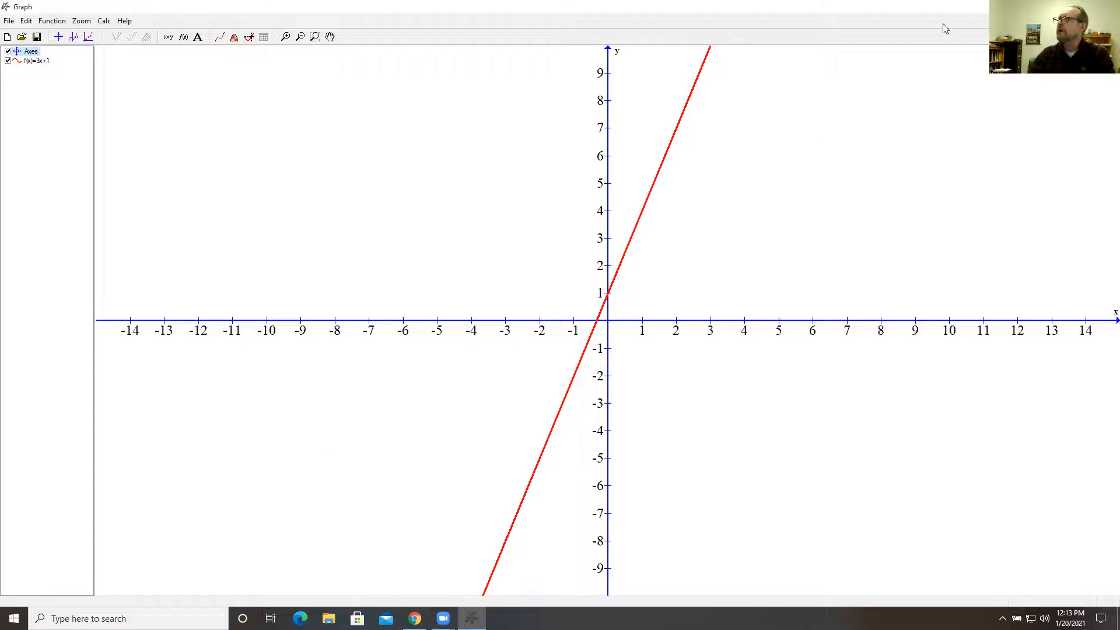
# Minimize Graph and open the Word Template document from the desktop in a maximized Word window.
pyautogui.click(1052, 6)
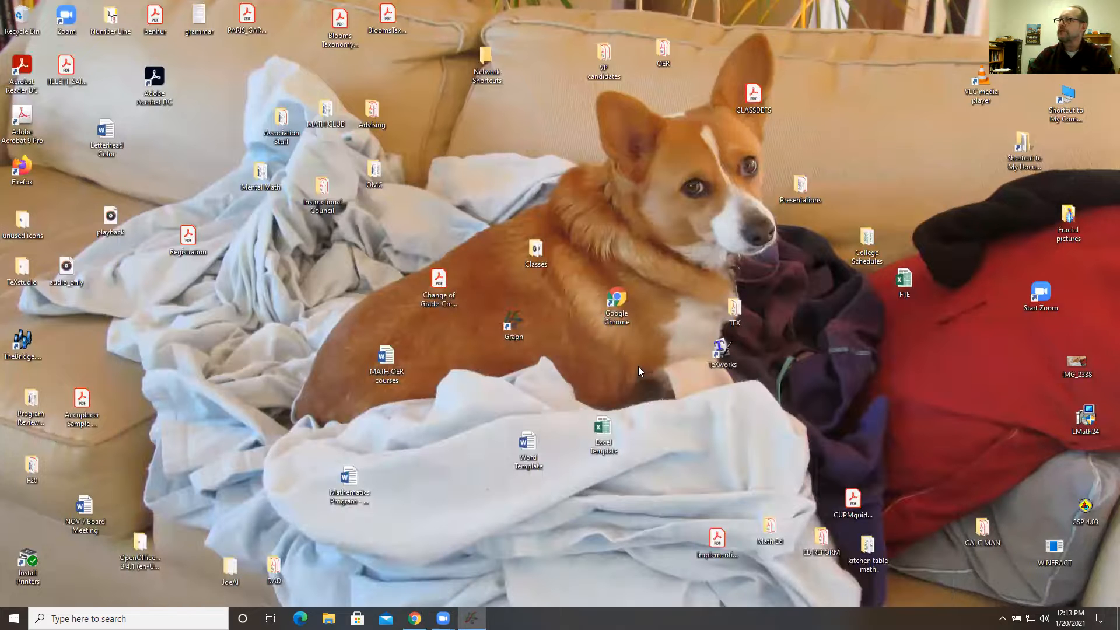
pyautogui.doubleClick(534, 448)
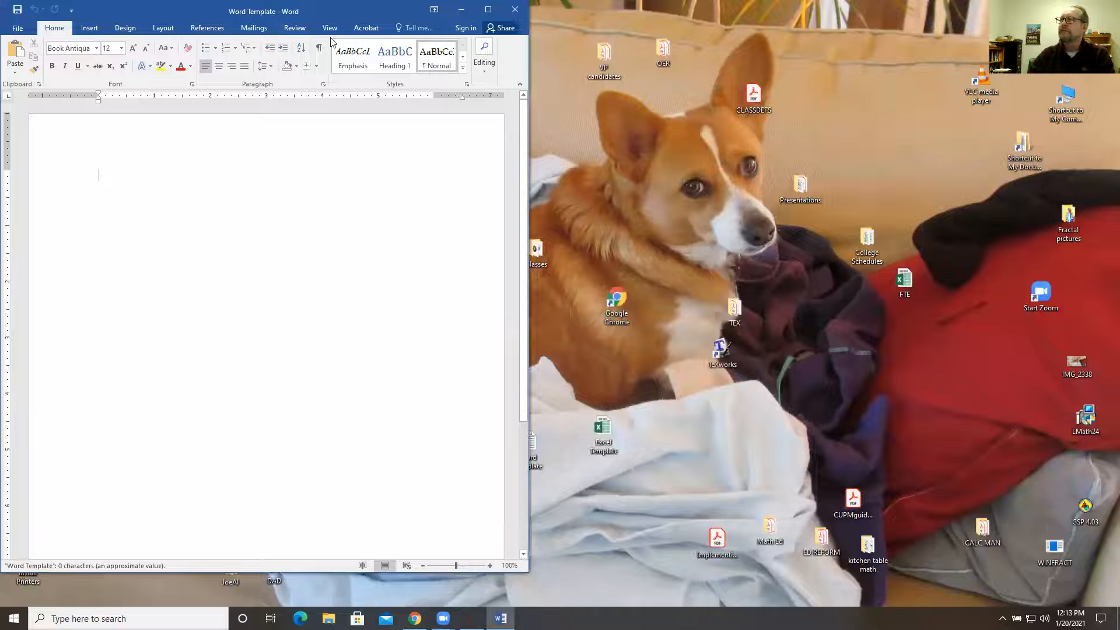
pyautogui.moveTo(272, 21); pyautogui.dragTo(467, 1)
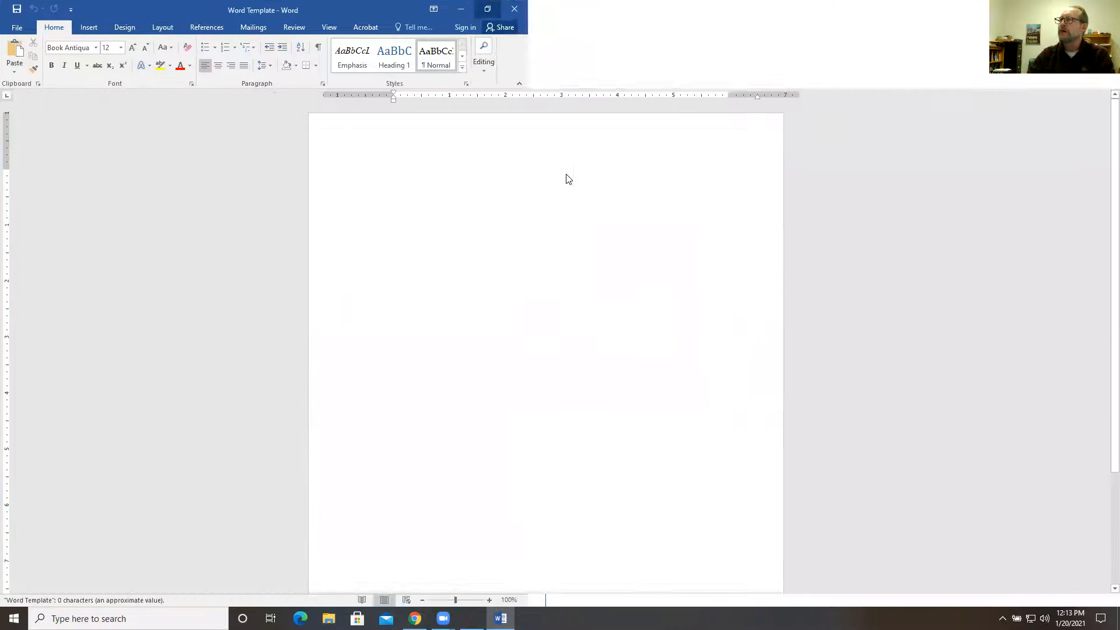
# Switch to Graph, copy the image of the coordinate system, and paste it into the Word Template document in Word.
pyautogui.click(471, 618)
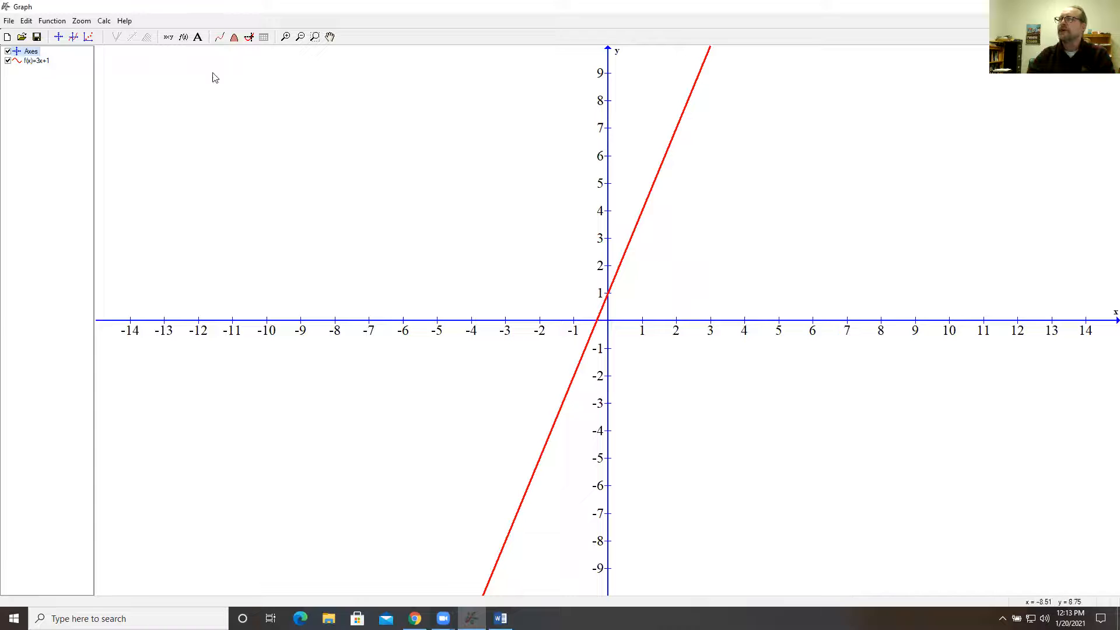
pyautogui.click(10, 21)
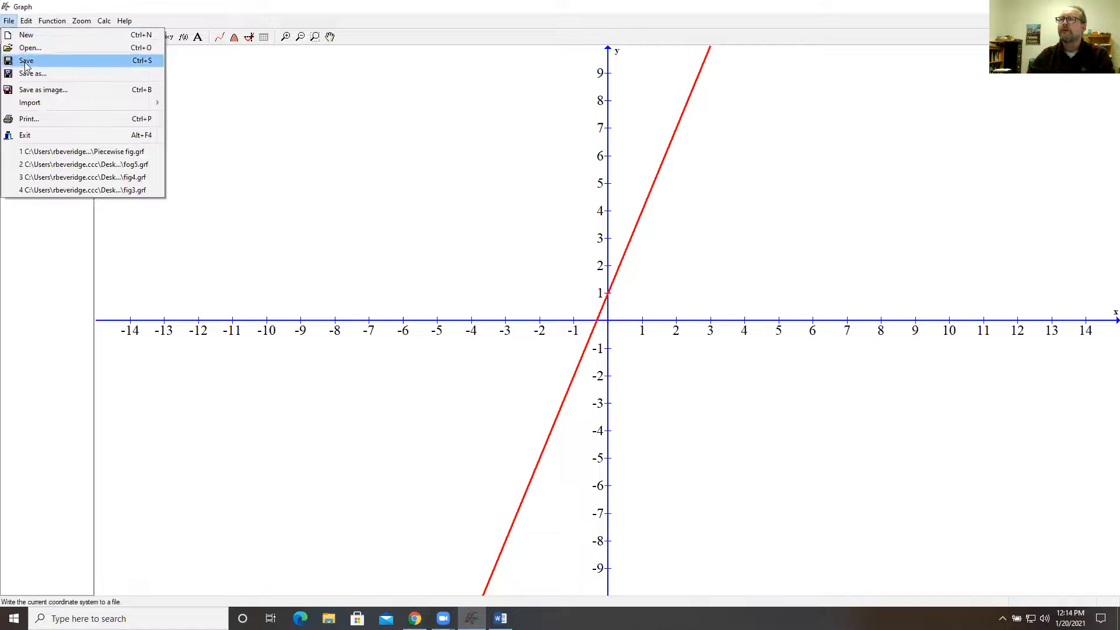
pyautogui.moveTo(27, 24)
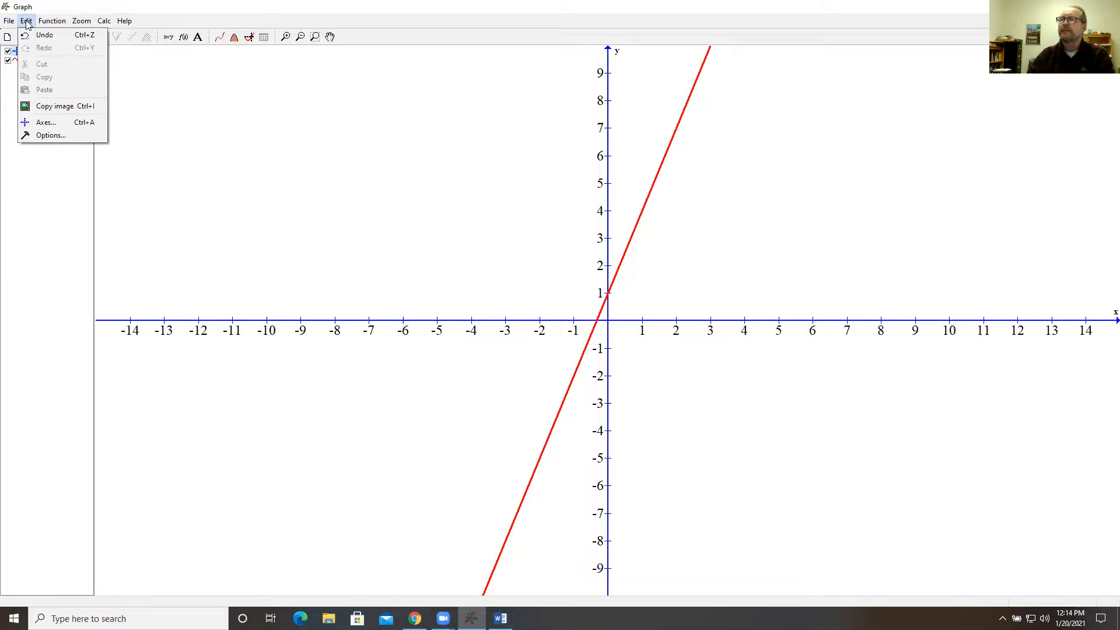
pyautogui.click(41, 111)
pyautogui.click(501, 618)
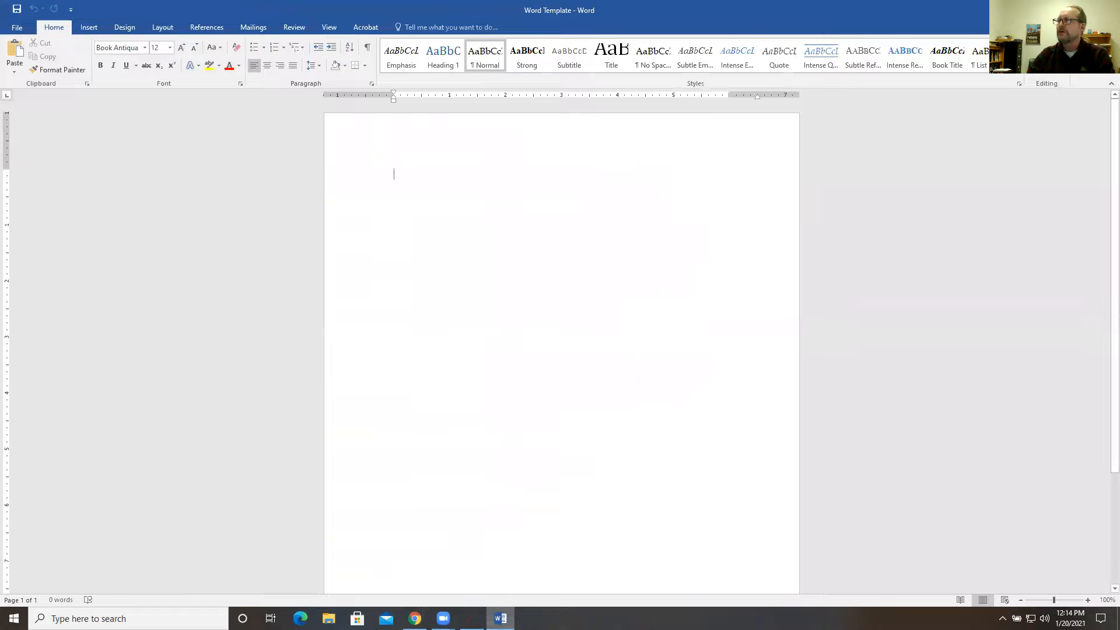
pyautogui.hotkey('ctrl', 'v')
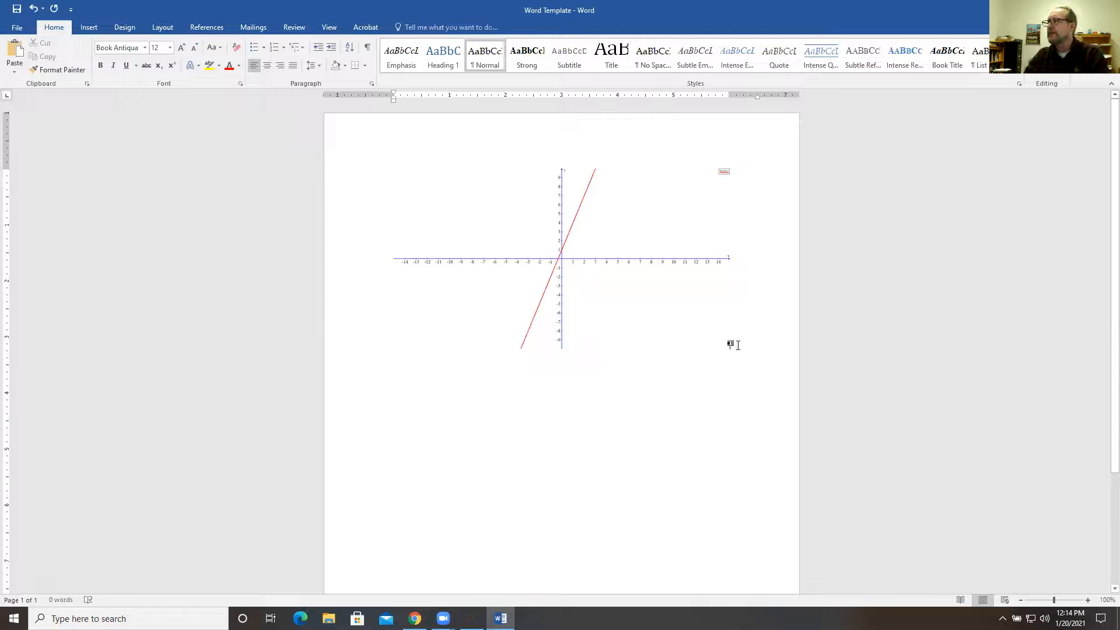
# Try enlarging the pasted graph picture from its corner, and delete the picture from the document.
pyautogui.click(618, 287)
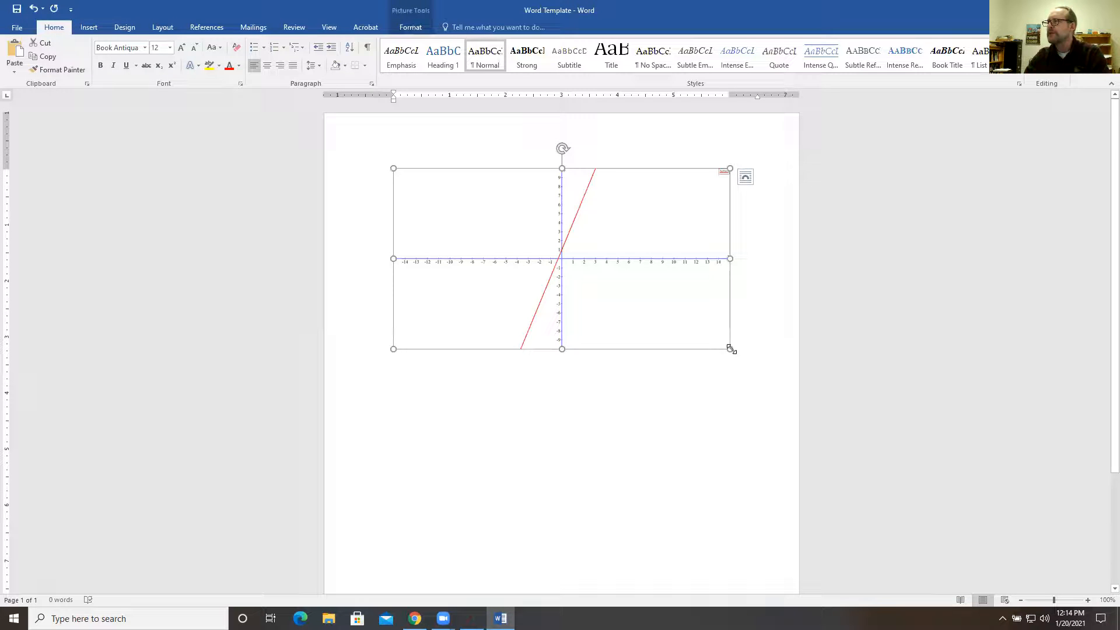
pyautogui.moveTo(730, 348); pyautogui.dragTo(732, 392)
pyautogui.hotkey('ctrl', 'z')
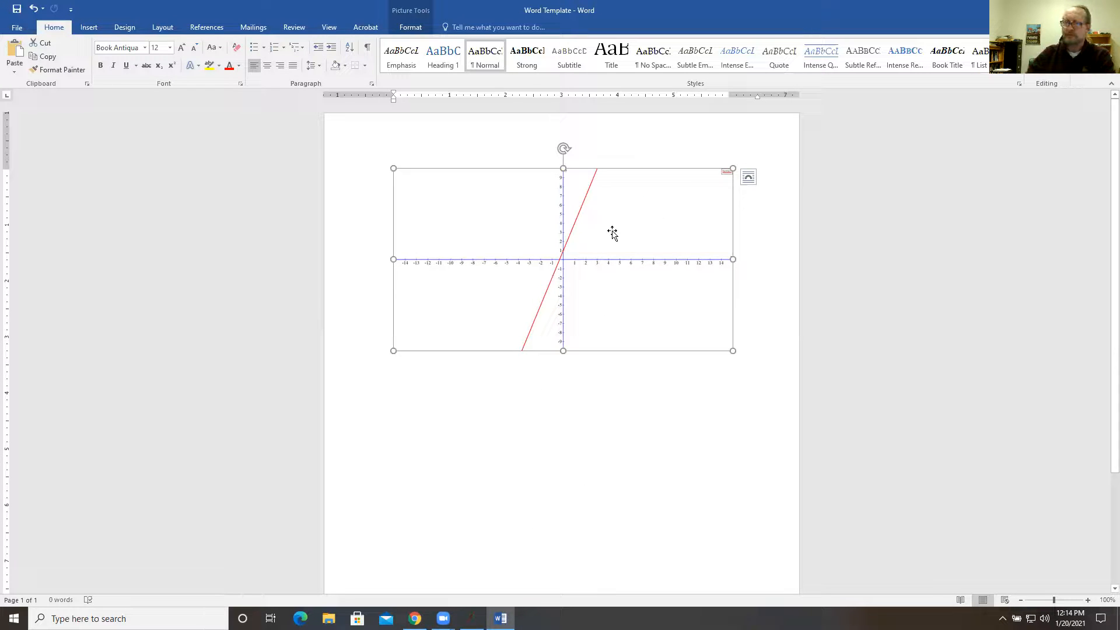
pyautogui.press('Delete')
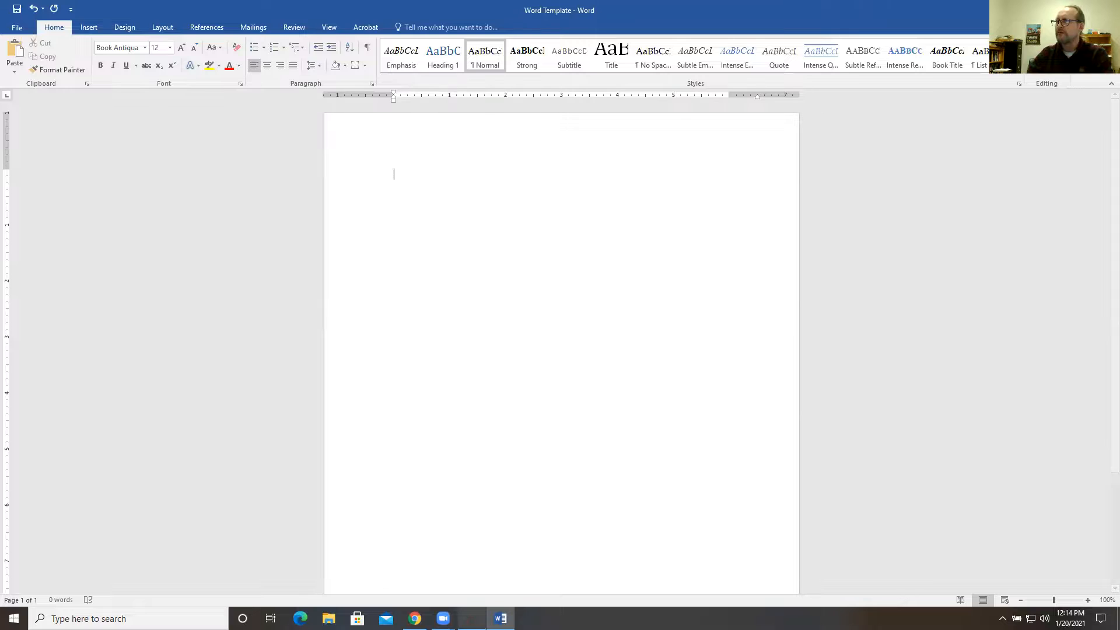
# Switch back to Graph and set the font size of the numbers on the axes to 24.
pyautogui.click(472, 618)
pyautogui.doubleClick(30, 53)
pyautogui.click(543, 243)
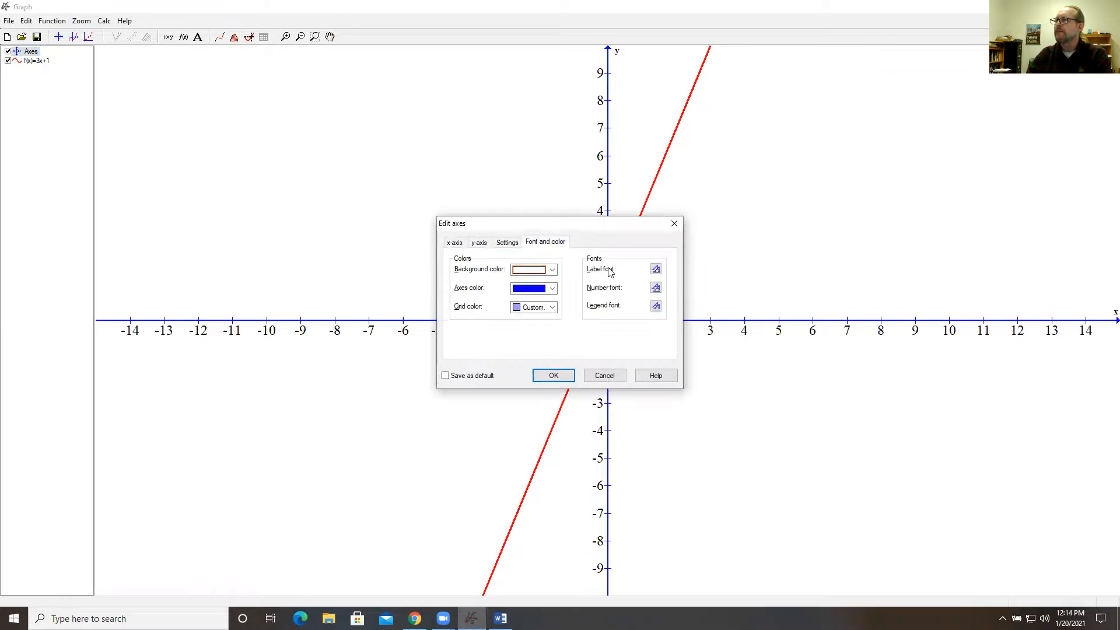
pyautogui.click(655, 288)
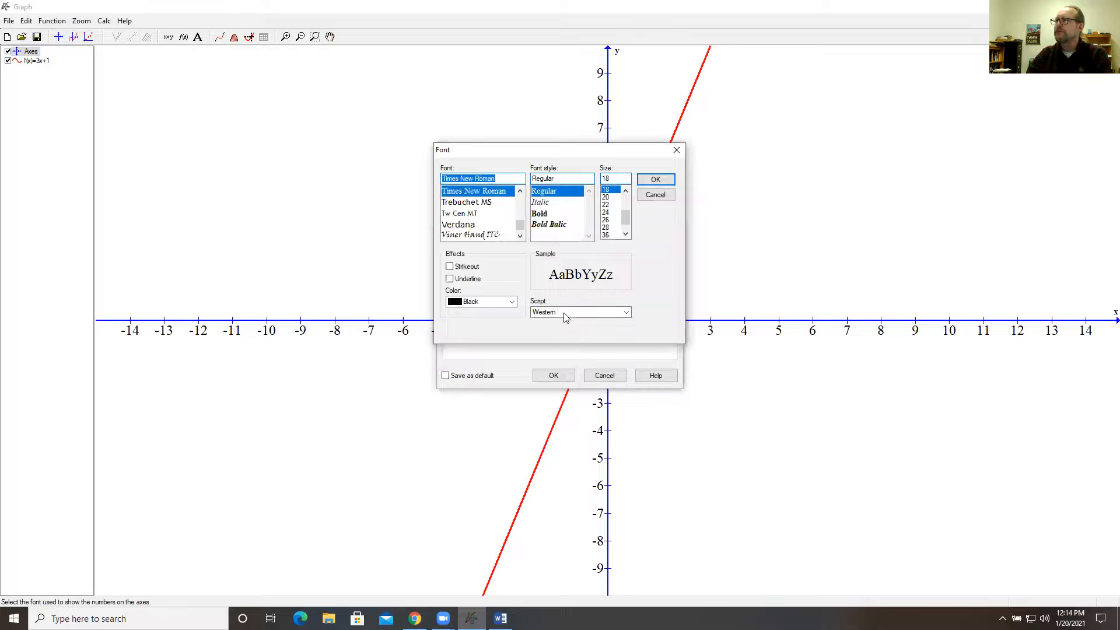
pyautogui.click(607, 212)
pyautogui.click(656, 179)
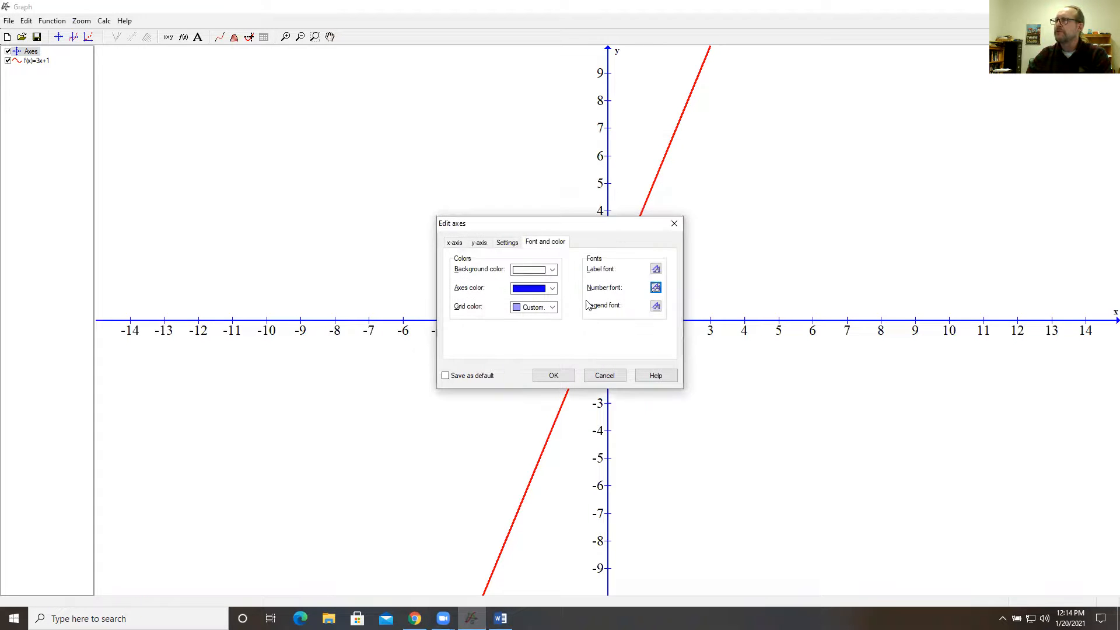
pyautogui.click(554, 375)
# Copy the image of the updated graph and paste it into the blank Word Template document in Word.
pyautogui.click(27, 21)
pyautogui.click(59, 104)
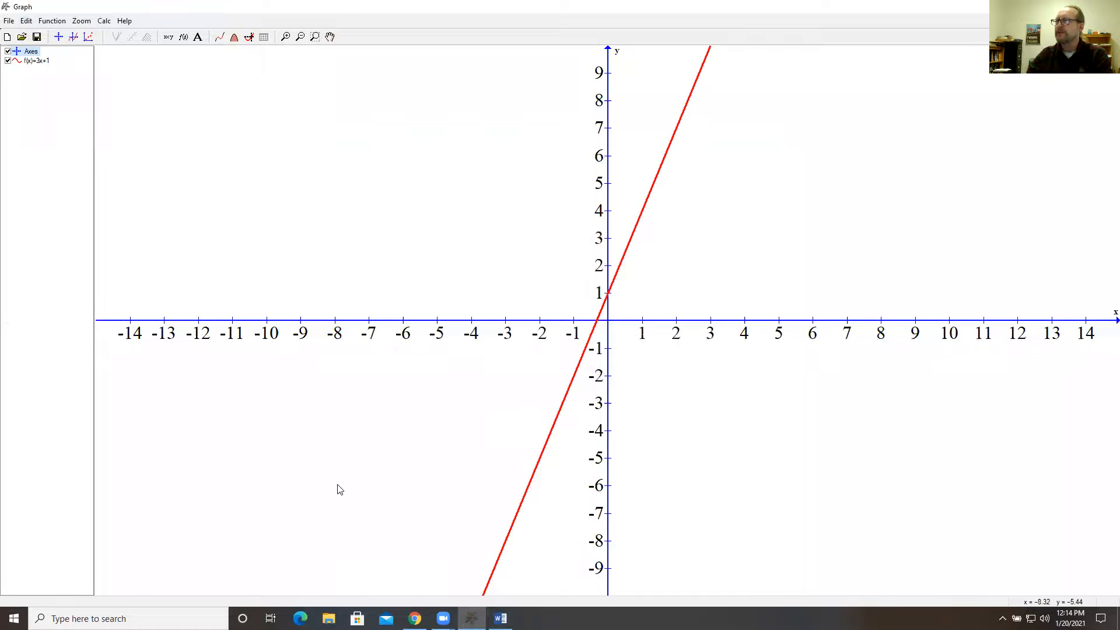
pyautogui.click(500, 618)
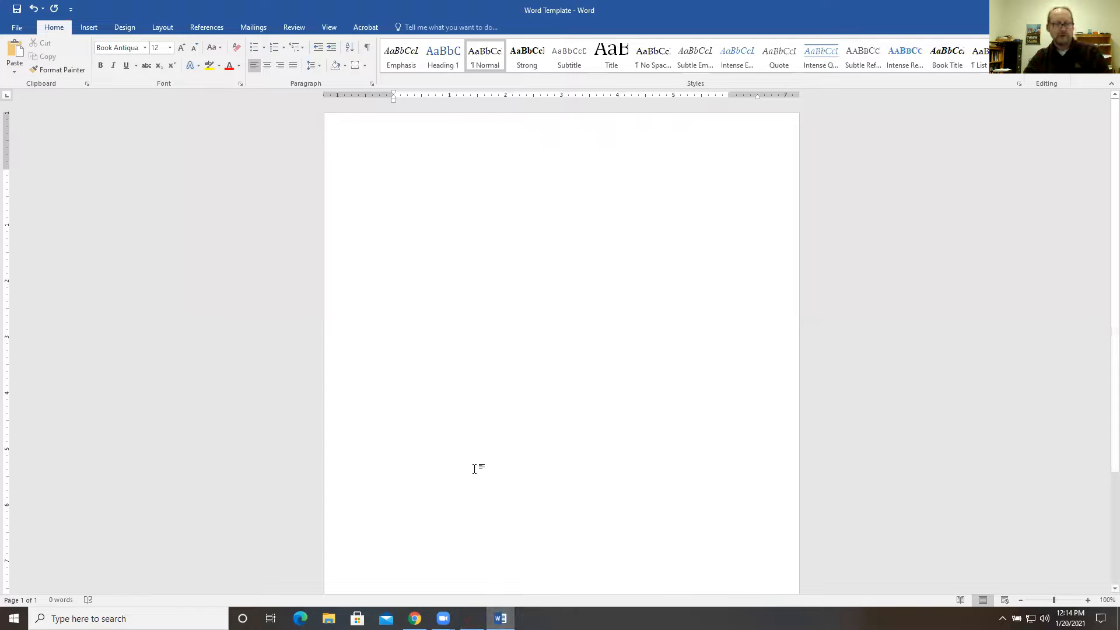
pyautogui.hotkey('ctrl', 'v')
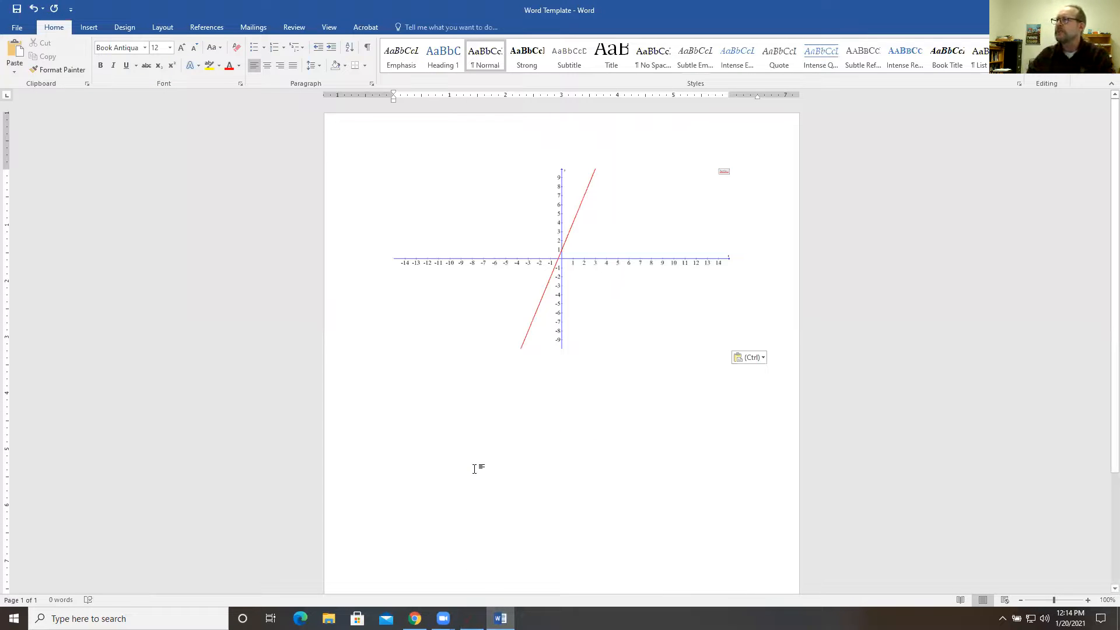